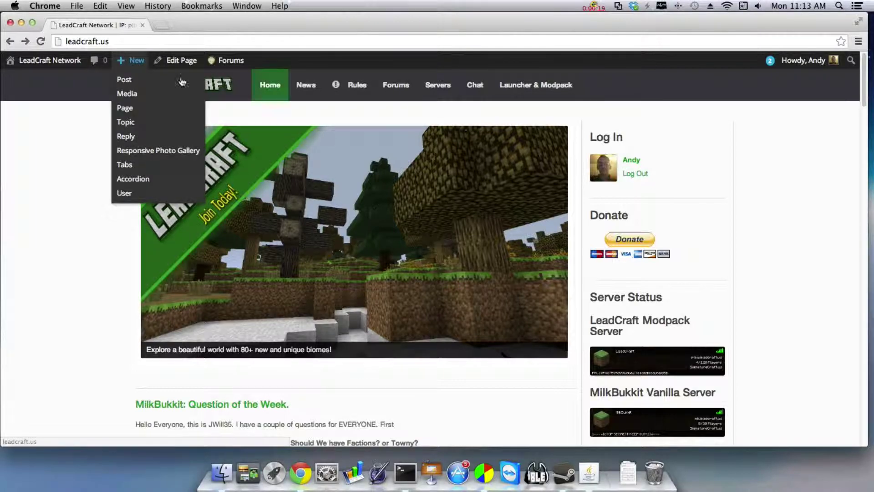
# Select the site address on the LeadCraft home page, then dismiss the selection
pyautogui.click(108, 41)
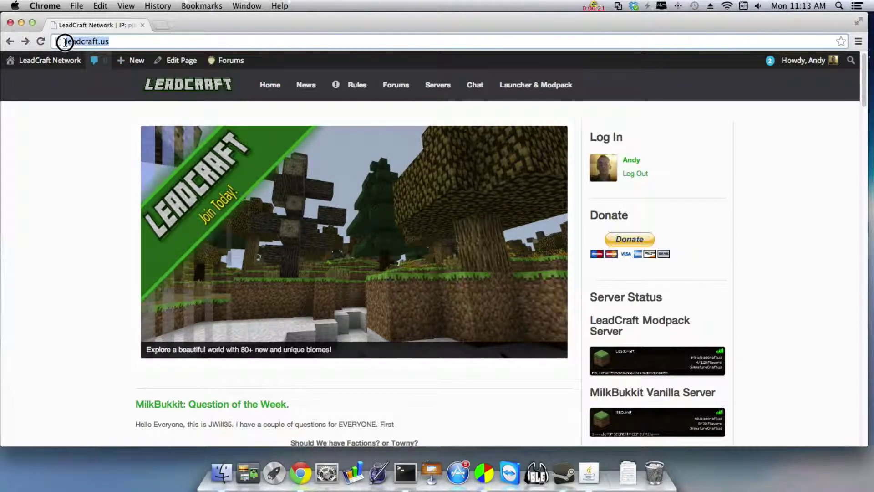
pyautogui.click(68, 145)
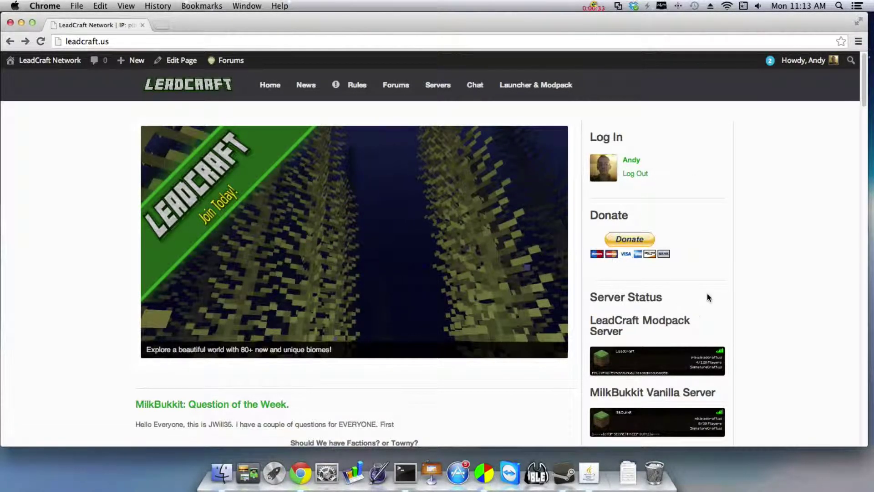
# Open the Launcher & Modpack page and download the LeadCraft launcher zip from further down
pyautogui.click(536, 91)
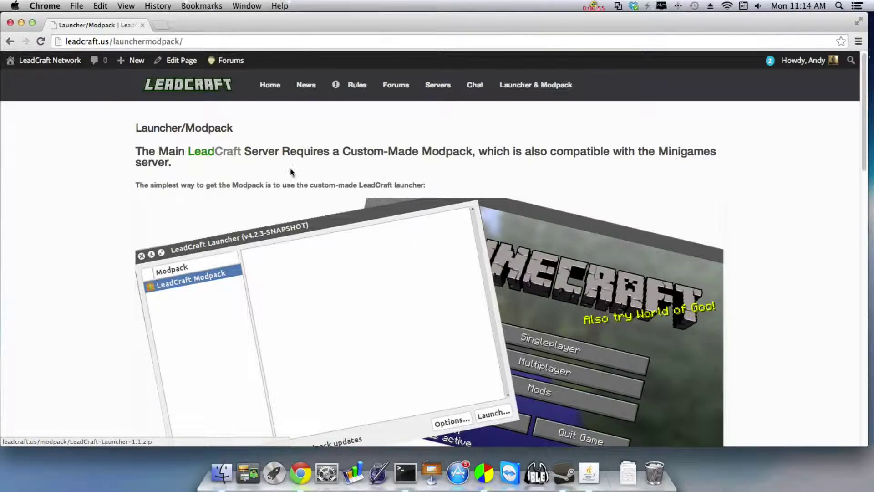
pyautogui.scroll(-3, 437, 195)
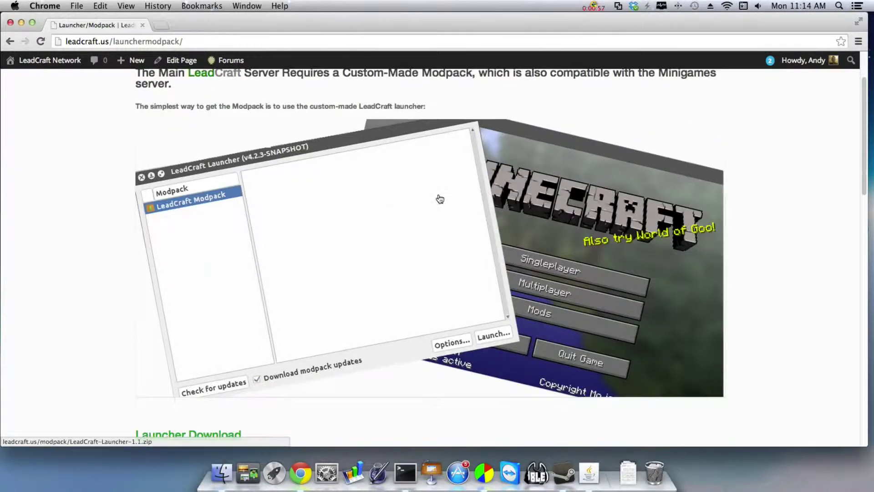
pyautogui.scroll(-3, 369, 221)
pyautogui.scroll(-3, 351, 267)
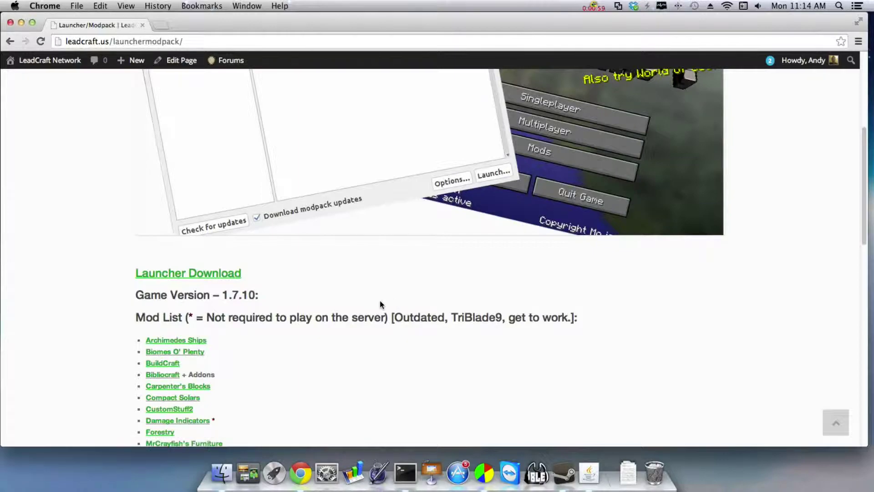
pyautogui.scroll(-3, 385, 297)
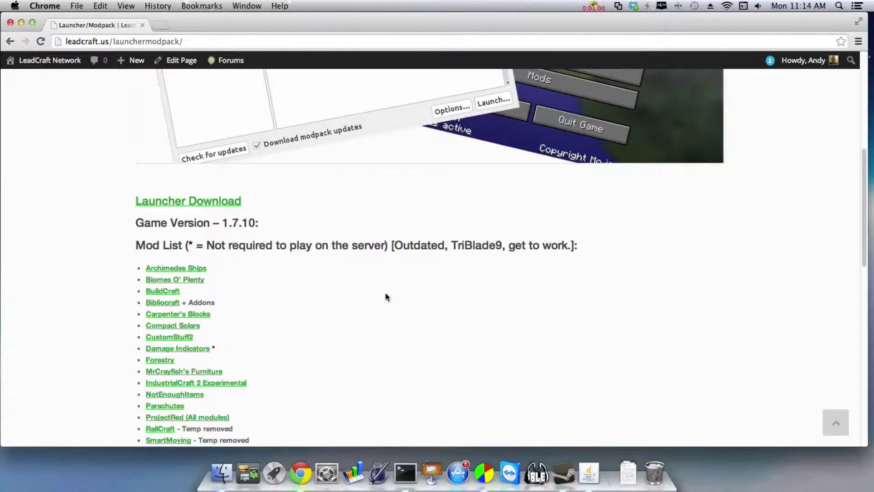
pyautogui.click(189, 202)
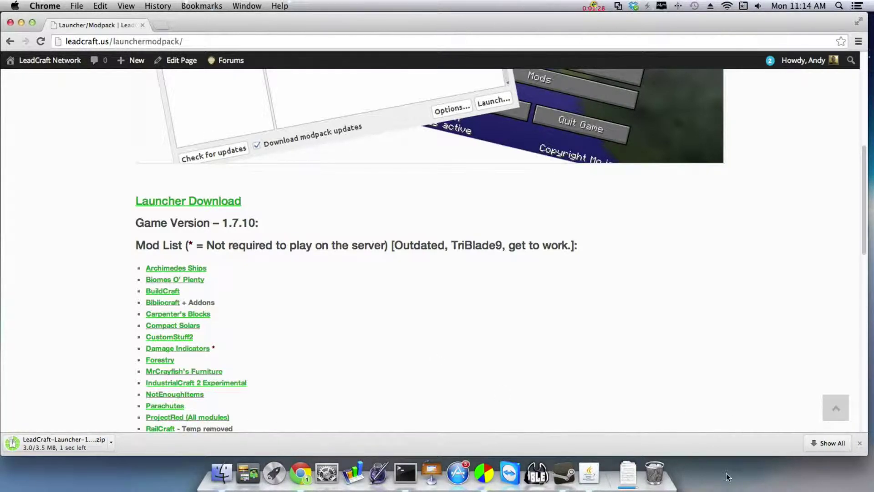
pyautogui.click(627, 478)
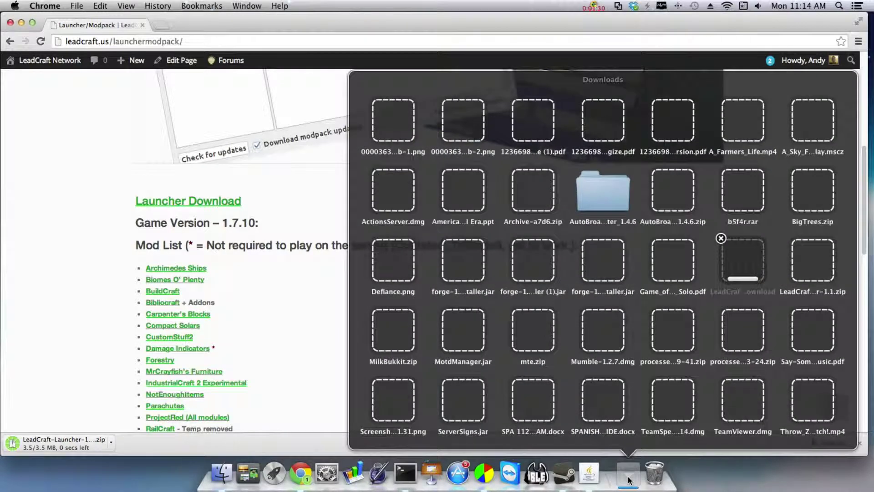
pyautogui.click(628, 477)
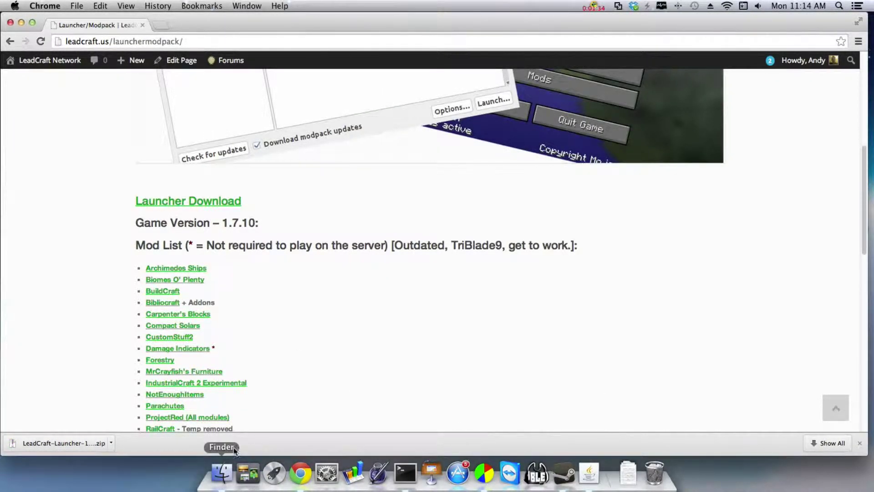
pyautogui.click(212, 474)
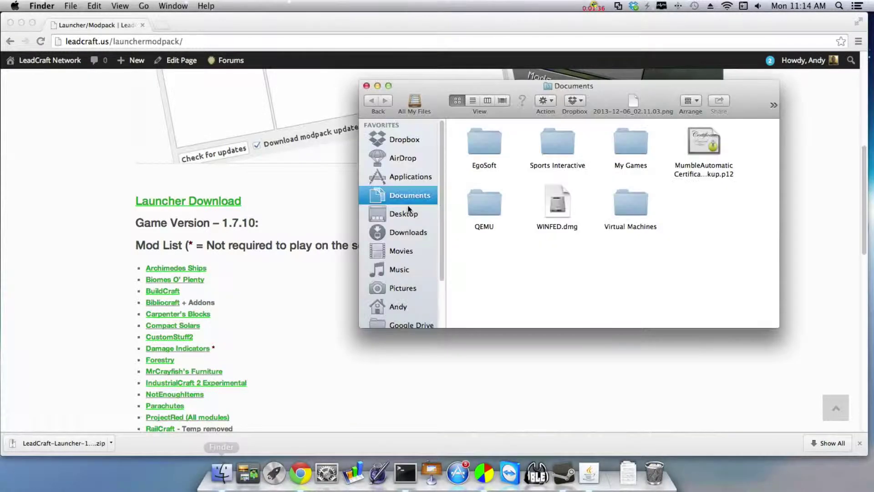
pyautogui.click(402, 230)
pyautogui.scroll(-5, 655, 291)
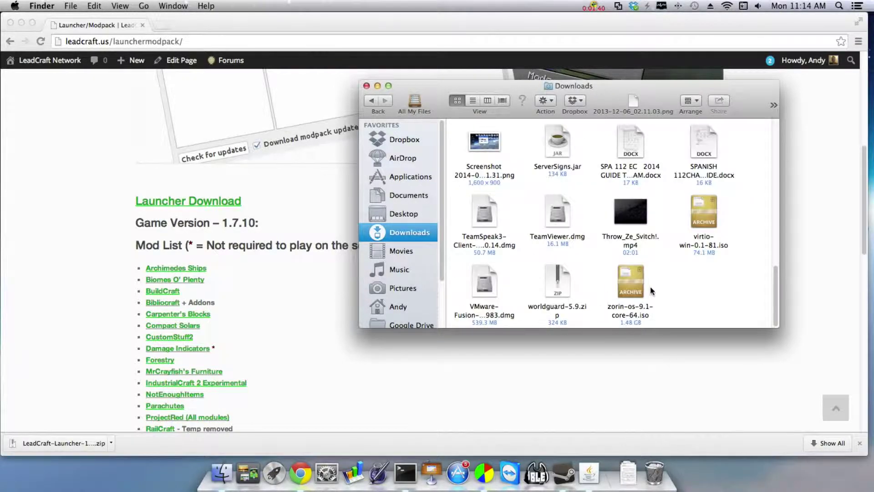
pyautogui.click(367, 86)
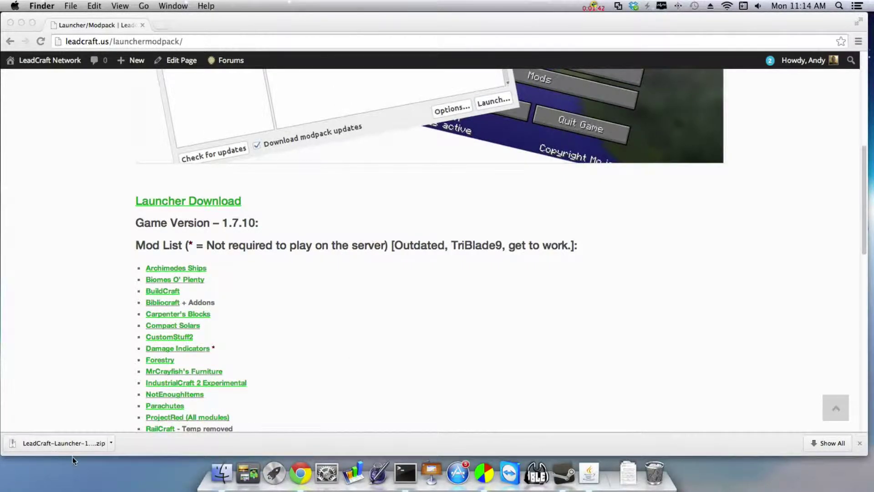
pyautogui.moveTo(459, 19); pyautogui.dragTo(457, 400)
pyautogui.moveTo(199, 405); pyautogui.dragTo(230, 7)
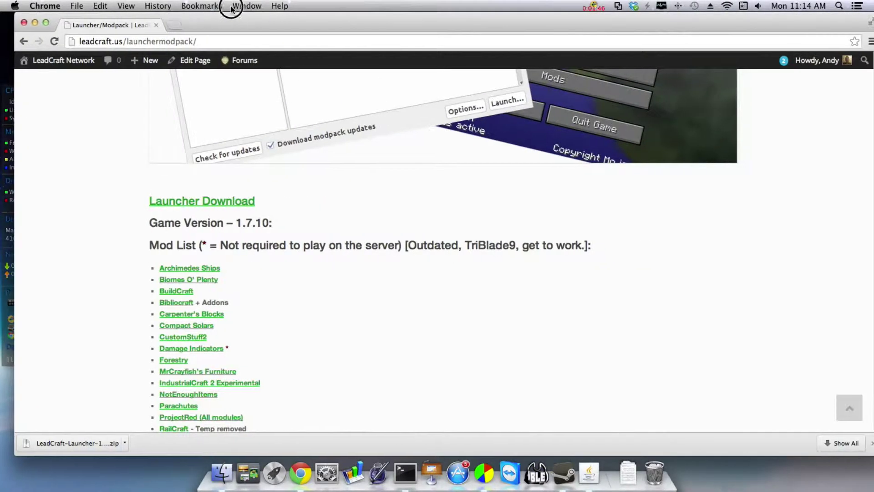
# Extract LeadCraft-Launcher-1.1 (1).zip onto the Desktop with The Unarchiver
pyautogui.click(78, 448)
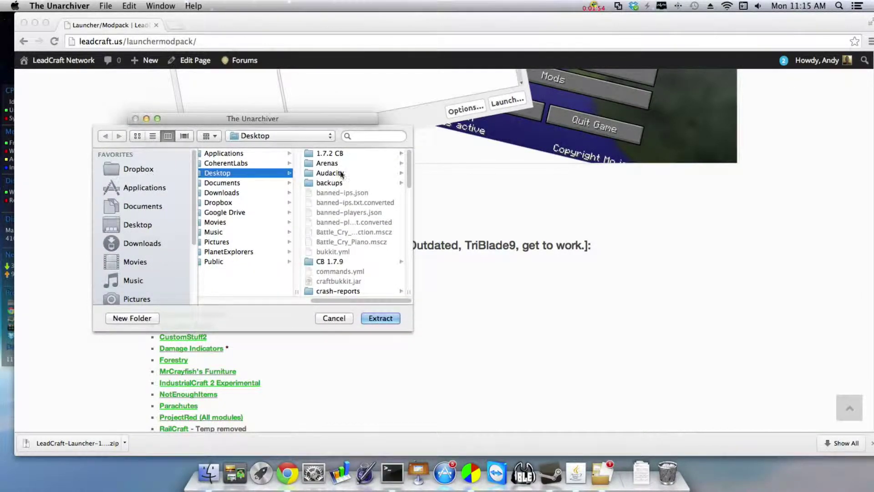
pyautogui.scroll(-5, 393, 219)
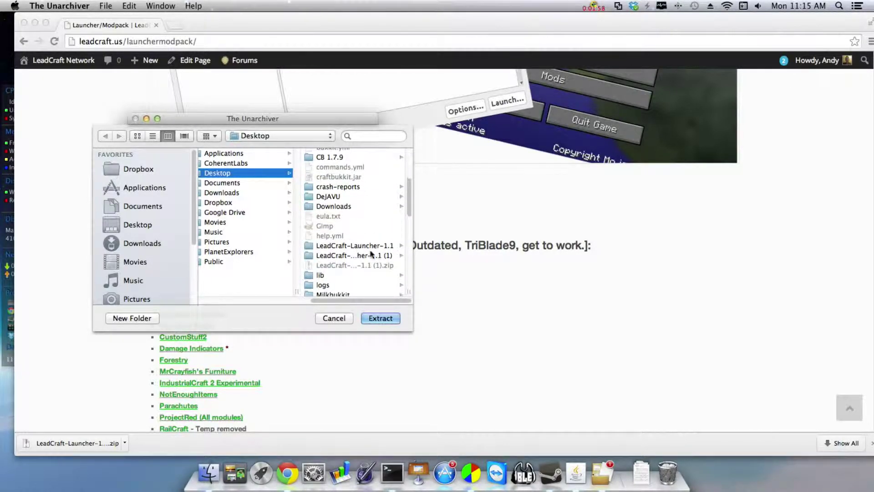
pyautogui.scroll(-1, 360, 249)
pyautogui.click(378, 317)
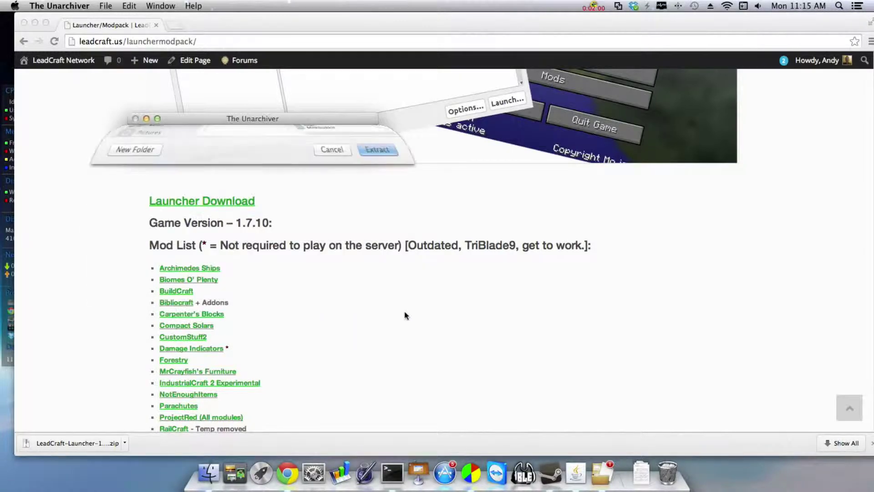
# Move the extracted launcher folder to mid-desktop and rename it 'Minecraft Launcher'
pyautogui.press('F11')
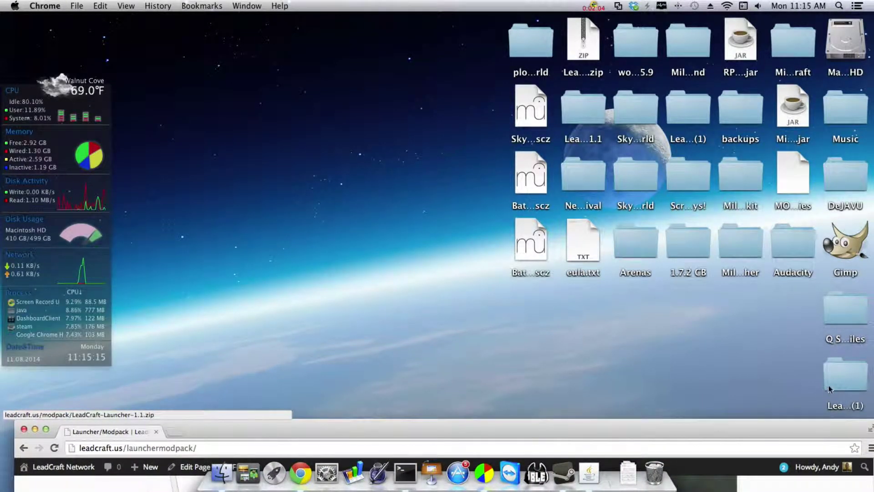
pyautogui.moveTo(828, 389); pyautogui.dragTo(325, 258)
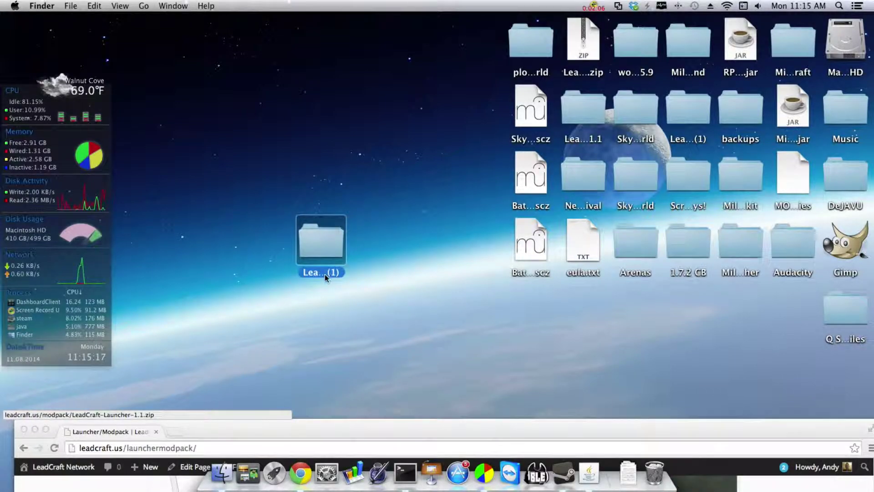
pyautogui.click(325, 273)
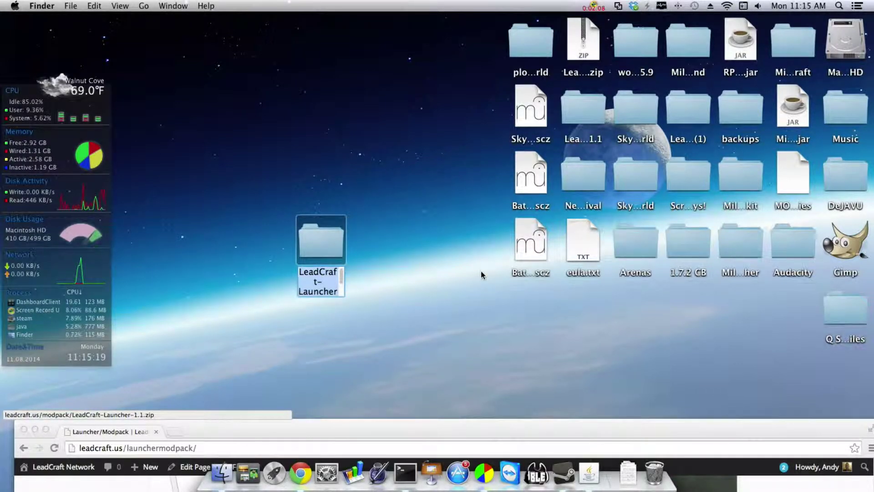
pyautogui.write('Mineca')
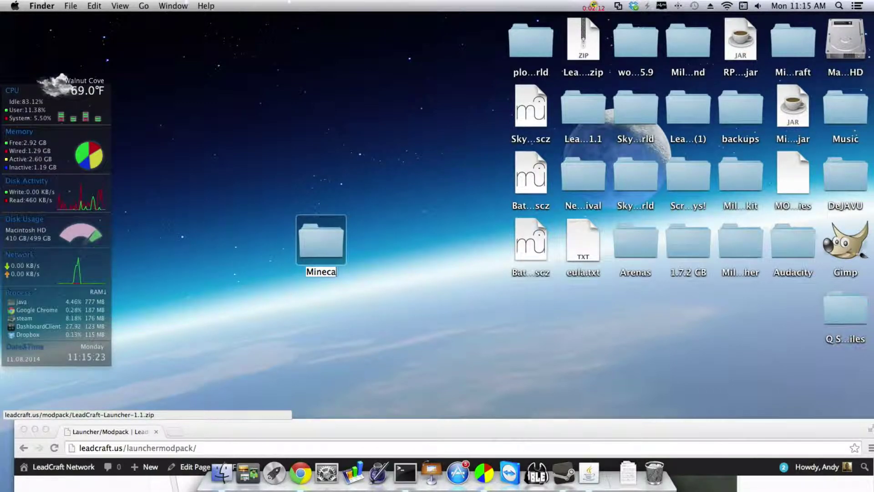
pyautogui.press('BackSpace')
pyautogui.write('raft Laun')
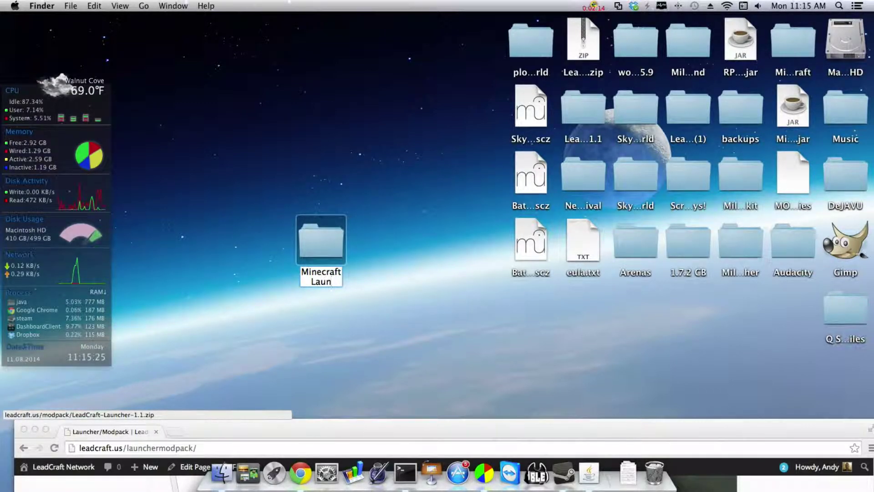
pyautogui.write('cher')
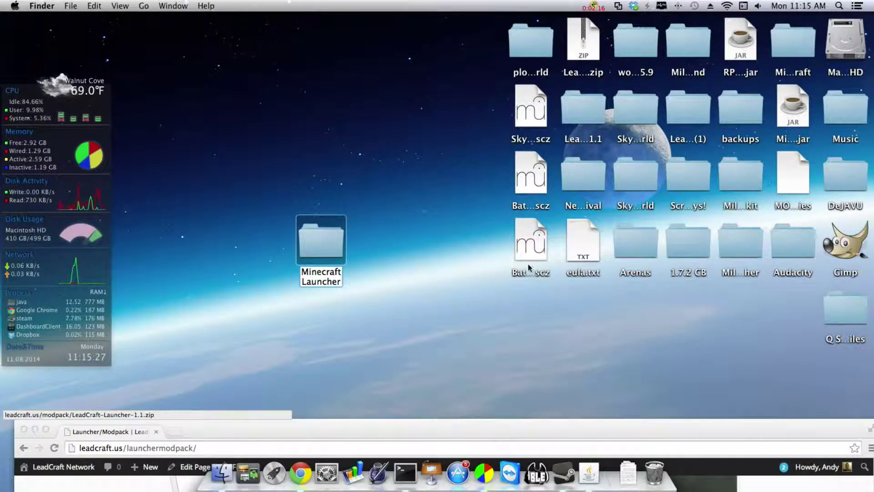
pyautogui.click(418, 304)
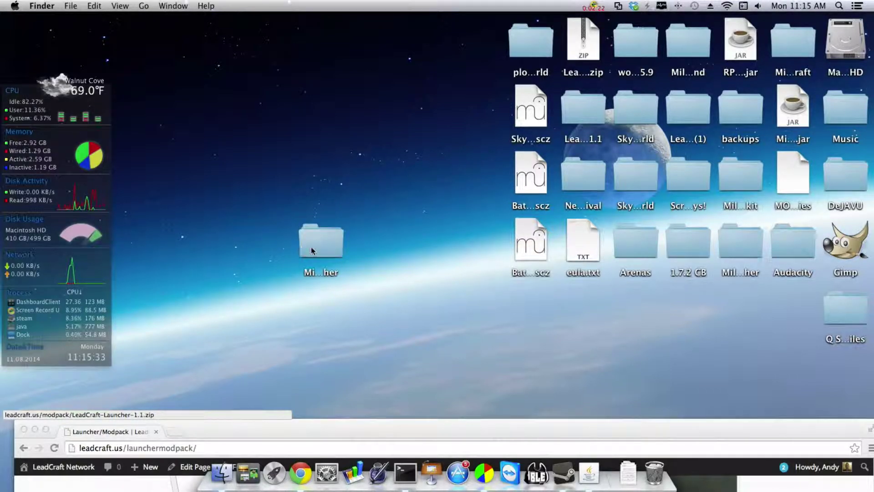
pyautogui.moveTo(327, 256); pyautogui.dragTo(320, 206)
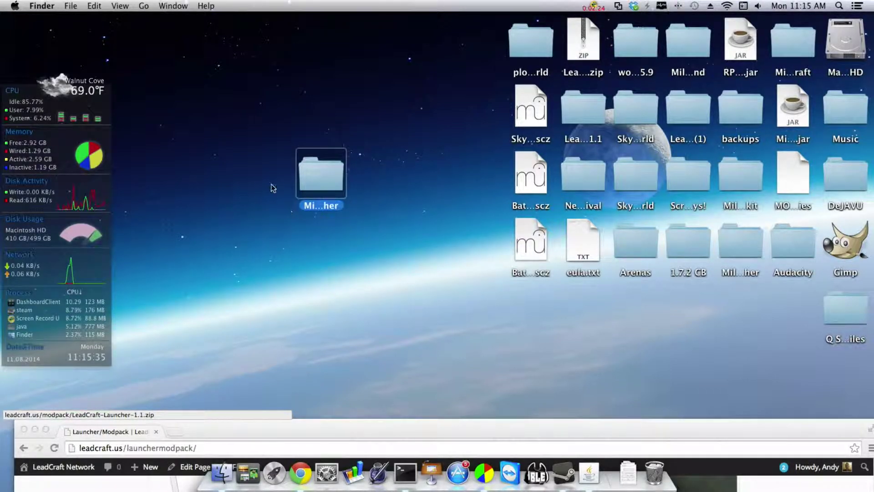
# Open the Minecraft Launcher folder and point out the Launcher.bat and Launcher.sh files
pyautogui.doubleClick(304, 179)
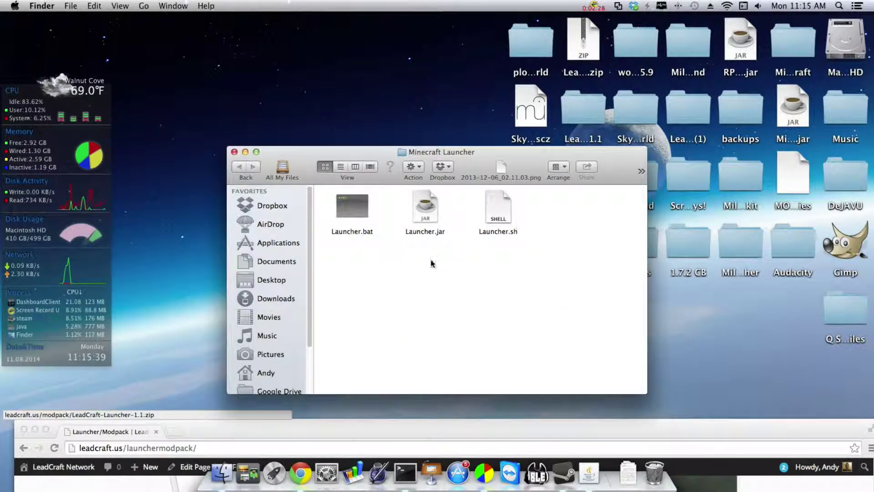
pyautogui.click(351, 225)
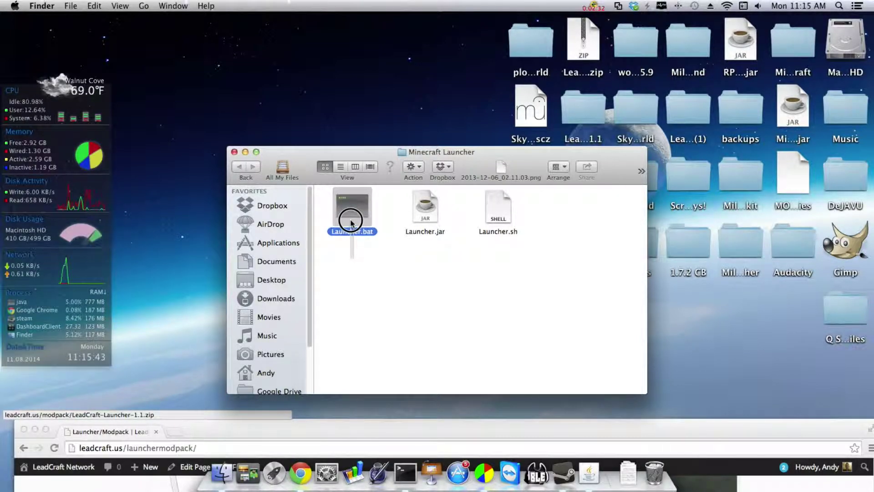
pyautogui.click(376, 255)
pyautogui.click(364, 229)
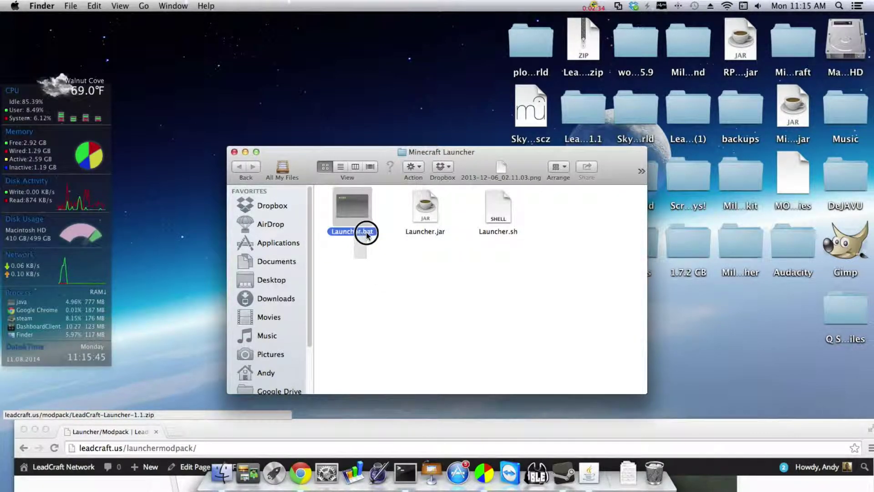
pyautogui.click(363, 296)
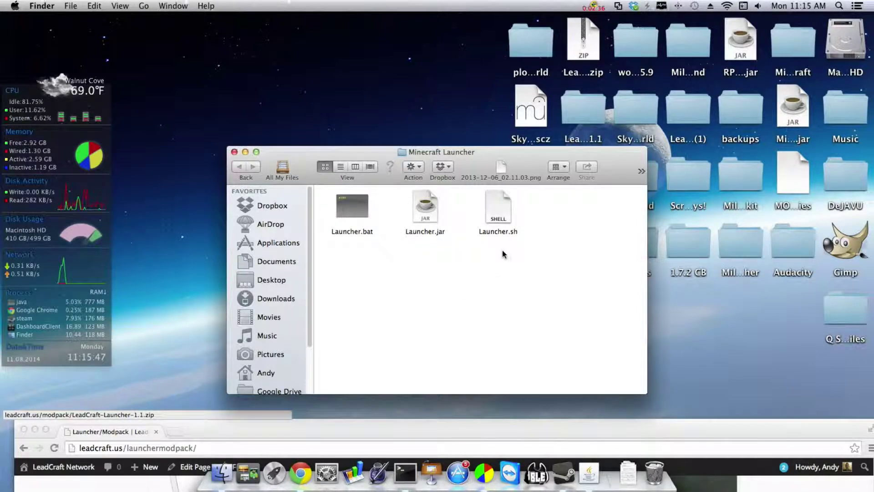
pyautogui.click(522, 221)
pyautogui.click(505, 238)
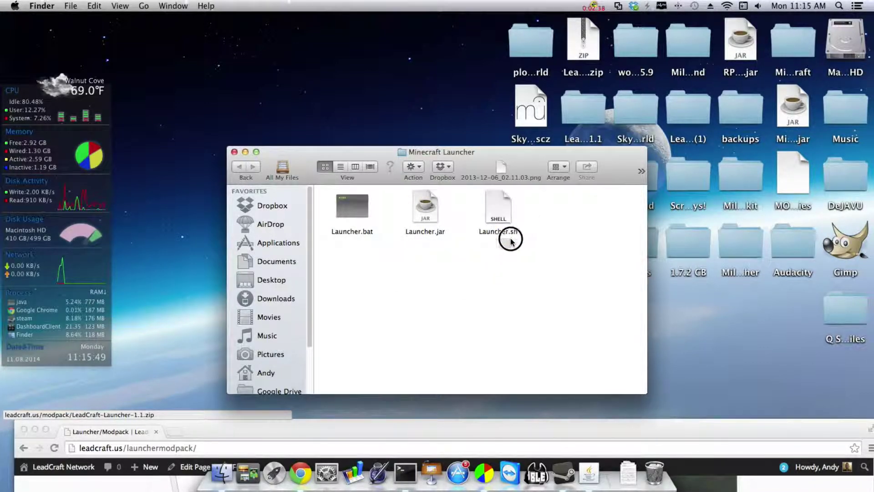
pyautogui.click(491, 230)
pyautogui.click(497, 237)
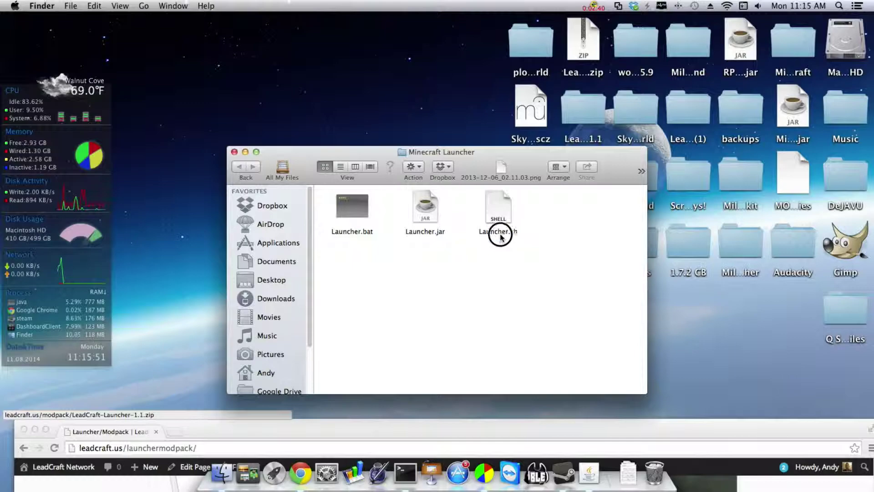
# Clear the file selection and run Launcher.jar
pyautogui.click(493, 231)
pyautogui.click(498, 239)
pyautogui.click(493, 231)
pyautogui.click(523, 238)
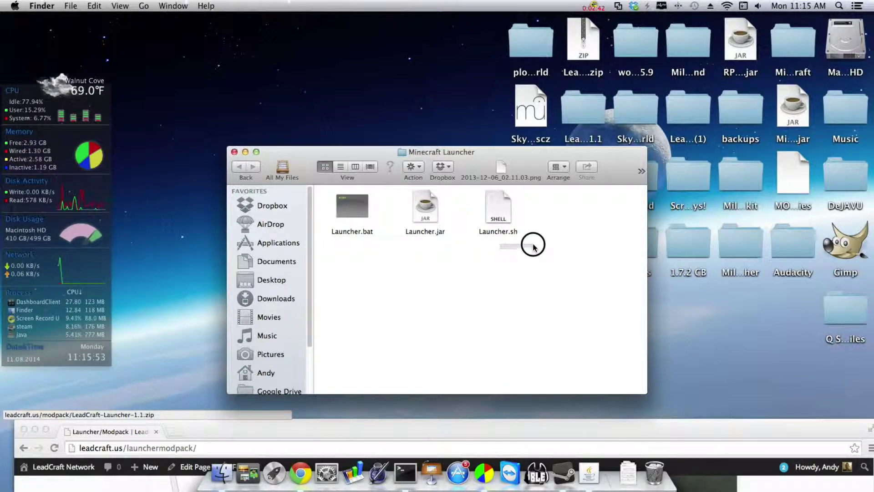
pyautogui.doubleClick(426, 212)
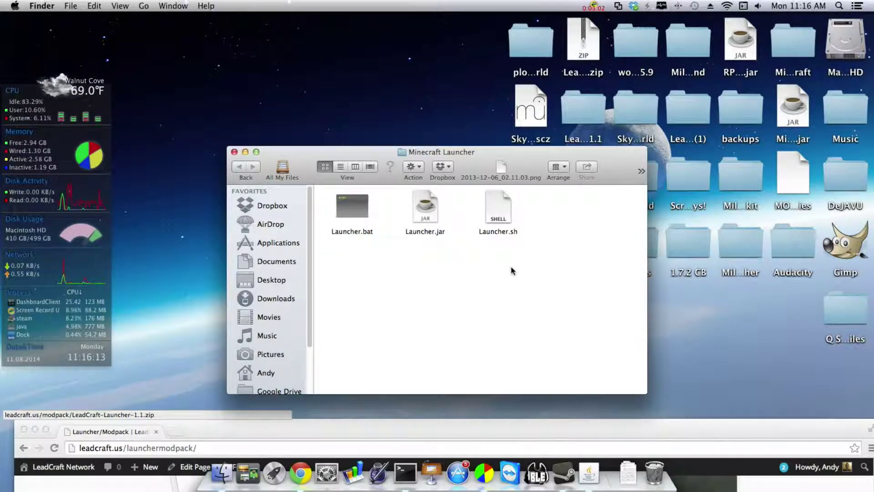
# Run Launcher.jar and confirm opening the downloaded Java application
pyautogui.doubleClick(431, 204)
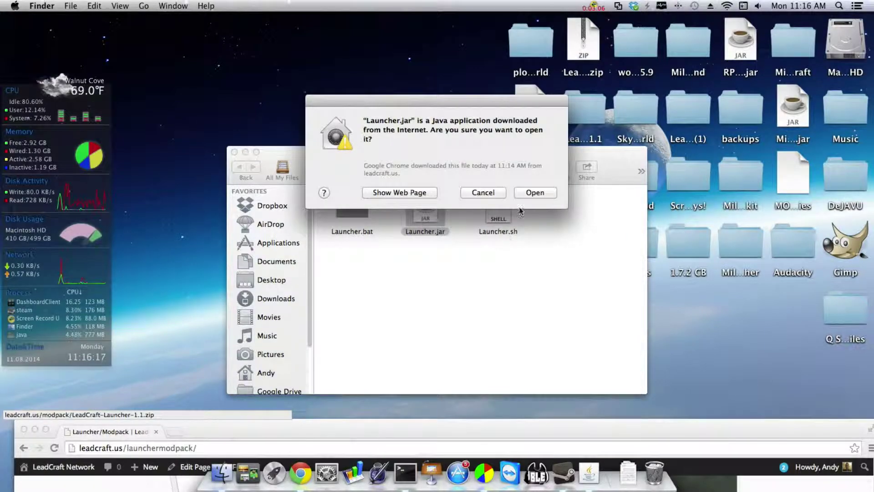
pyautogui.click(527, 189)
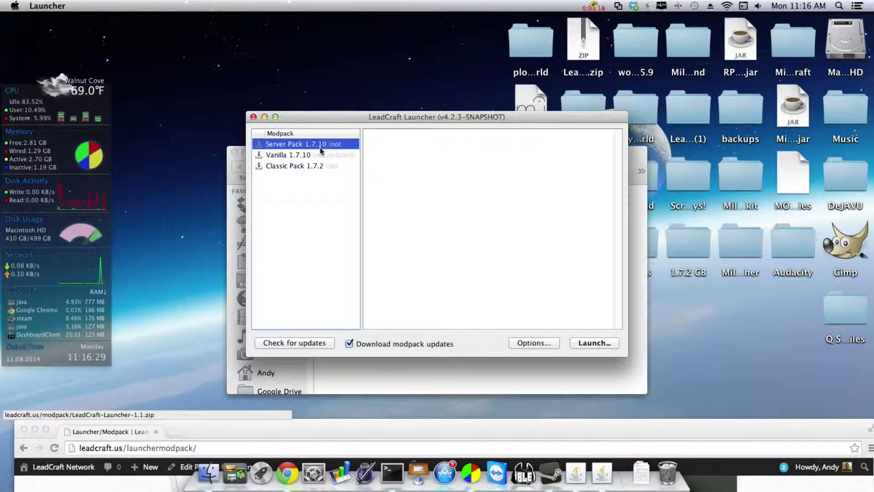
# Look at Vanilla 1.7.10 and Classic Pack 1.7.2, then choose Server Pack 1.7.10 and open Options
pyautogui.click(280, 155)
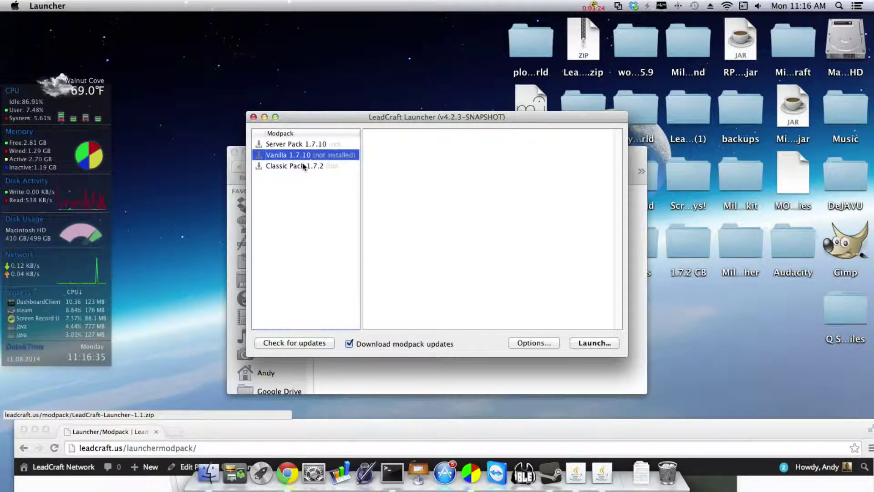
pyautogui.click(299, 167)
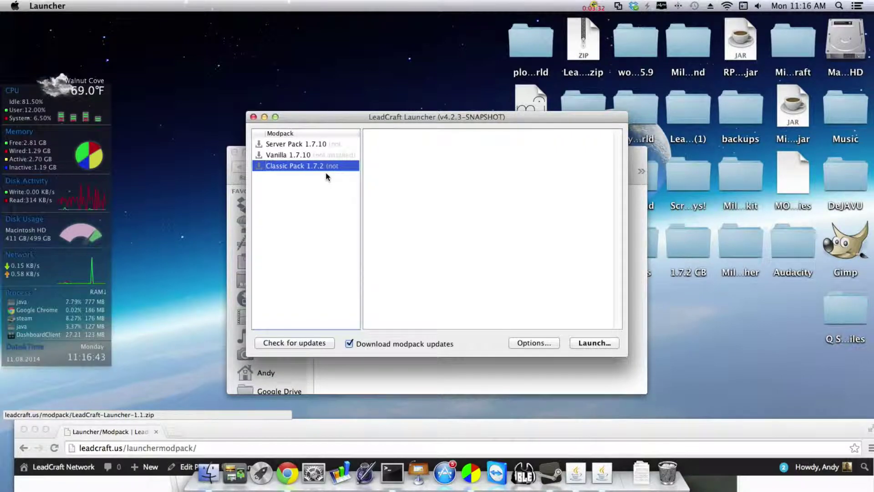
pyautogui.click(294, 144)
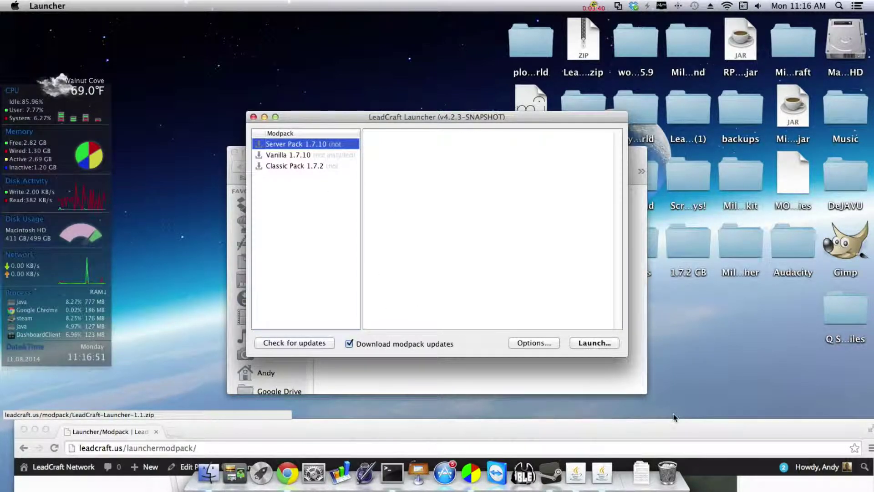
pyautogui.click(522, 344)
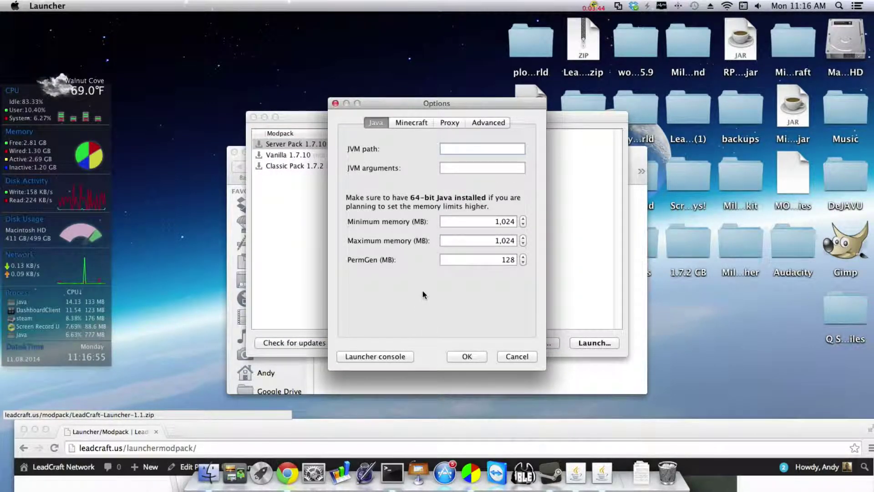
# Move the Options dialog aside and change Maximum memory from 1,024 to 2048 MB
pyautogui.moveTo(392, 105); pyautogui.dragTo(370, 81)
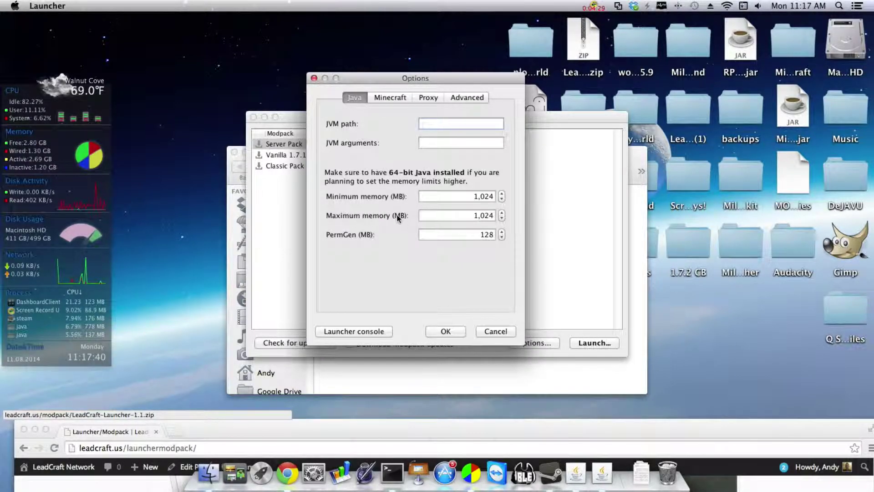
pyautogui.moveTo(468, 214); pyautogui.dragTo(508, 218)
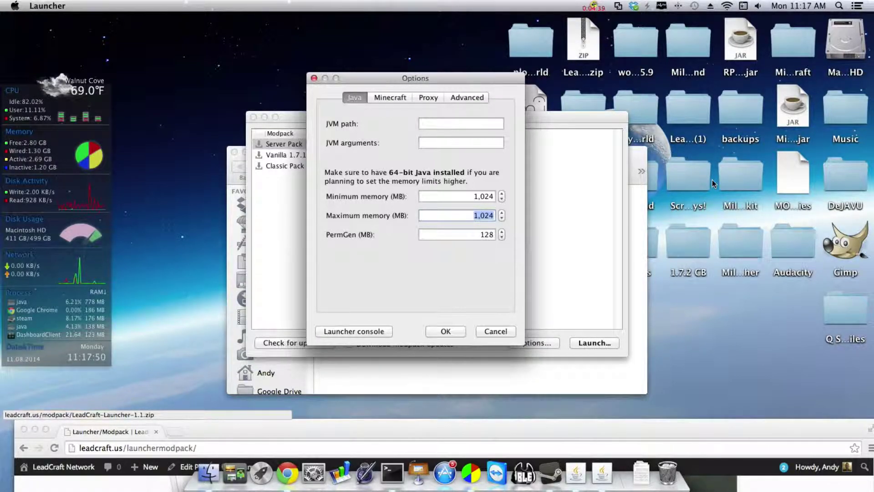
pyautogui.write('2048')
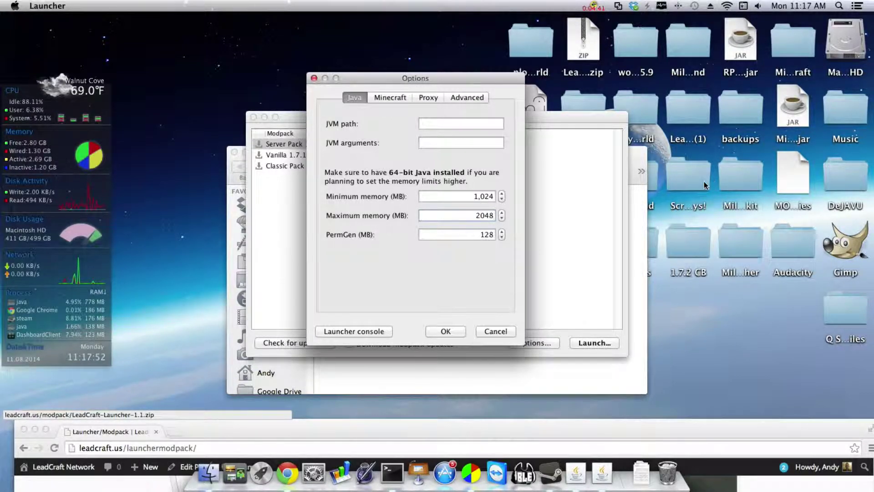
pyautogui.click(474, 234)
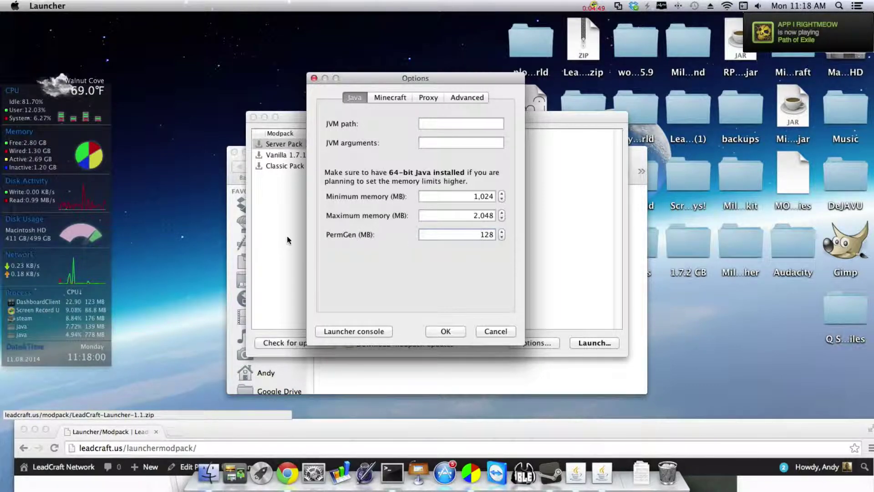
# Edit the PermGen value, ending with it blank, and close Options with OK
pyautogui.moveTo(476, 230); pyautogui.dragTo(522, 226)
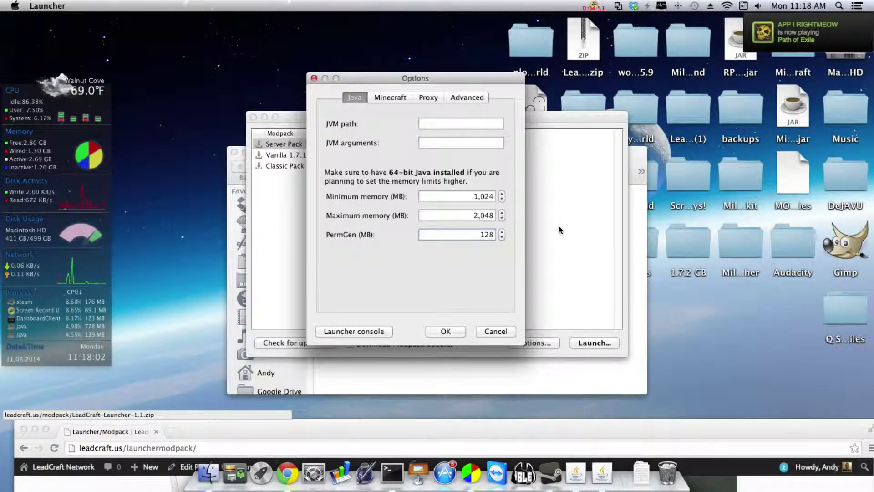
pyautogui.write('25')
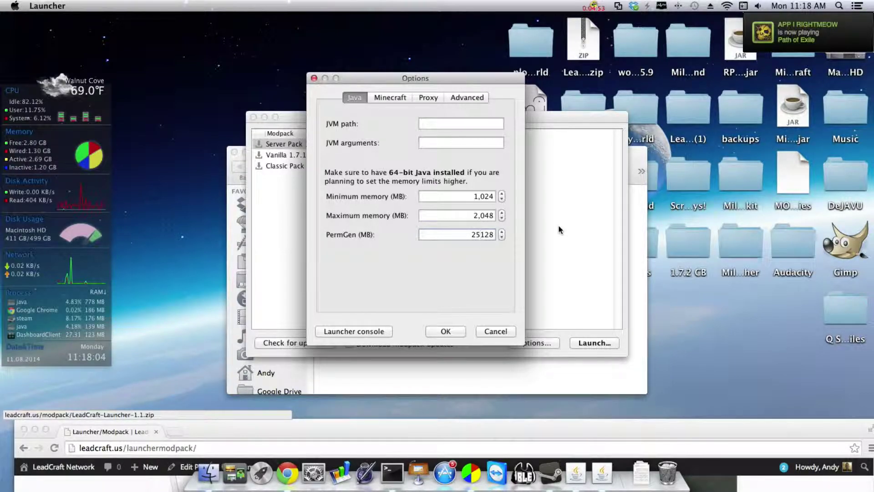
pyautogui.moveTo(475, 233); pyautogui.dragTo(505, 239)
pyautogui.press('BackSpace')
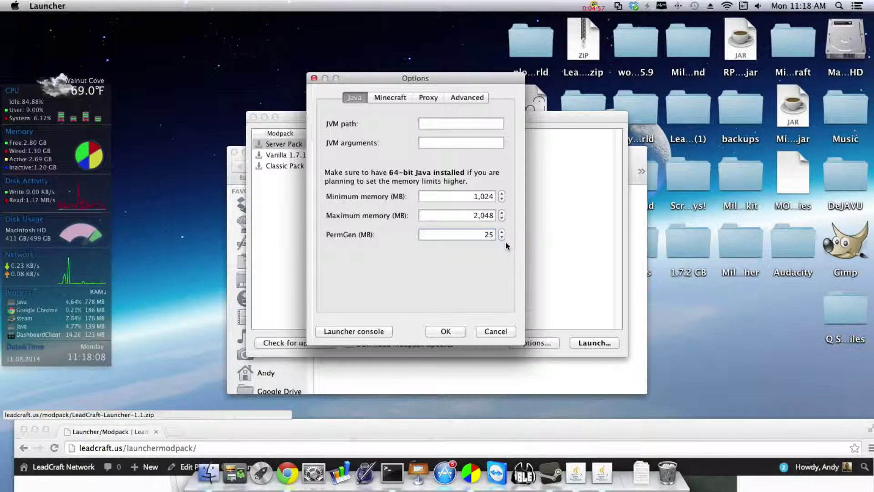
pyautogui.write('6')
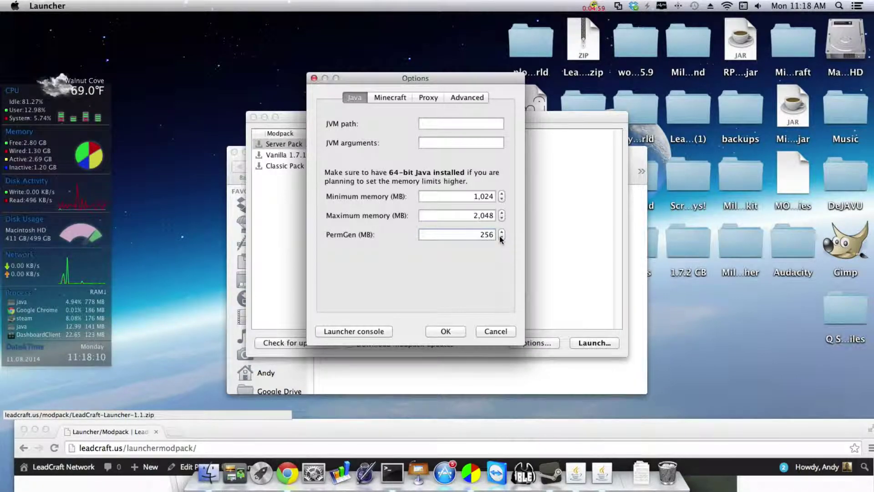
pyautogui.click(501, 237)
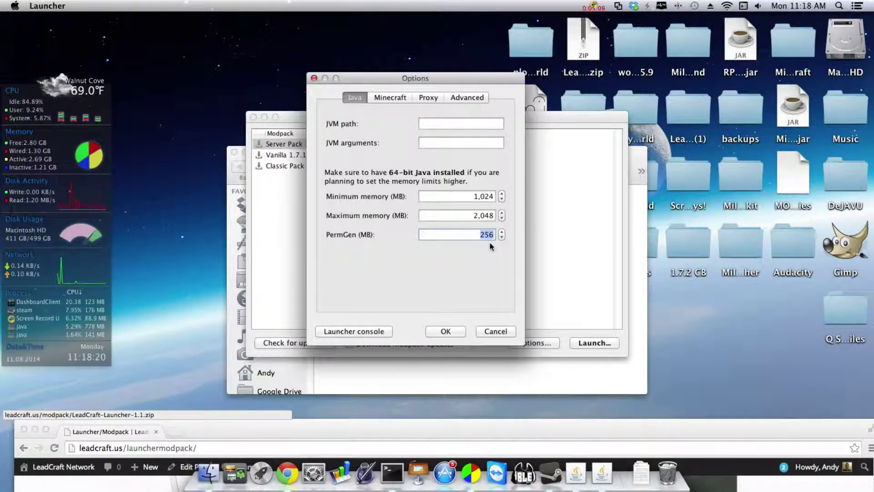
pyautogui.press('BackSpace')
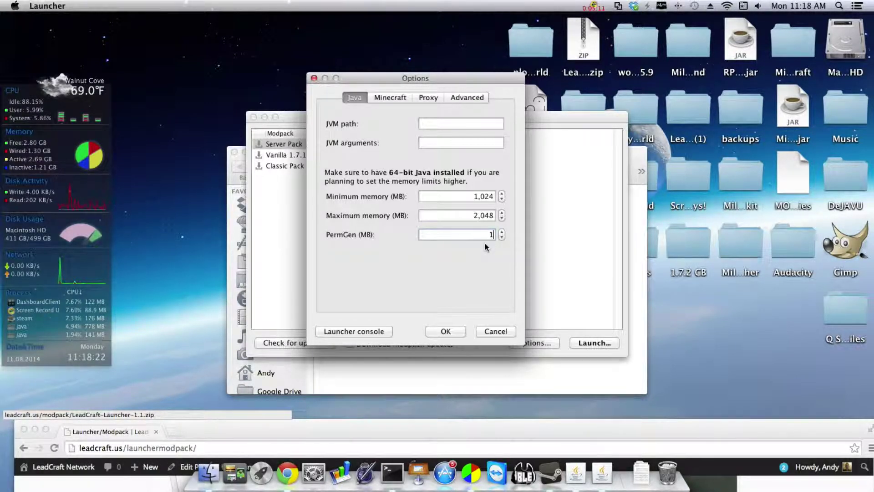
pyautogui.write('14')
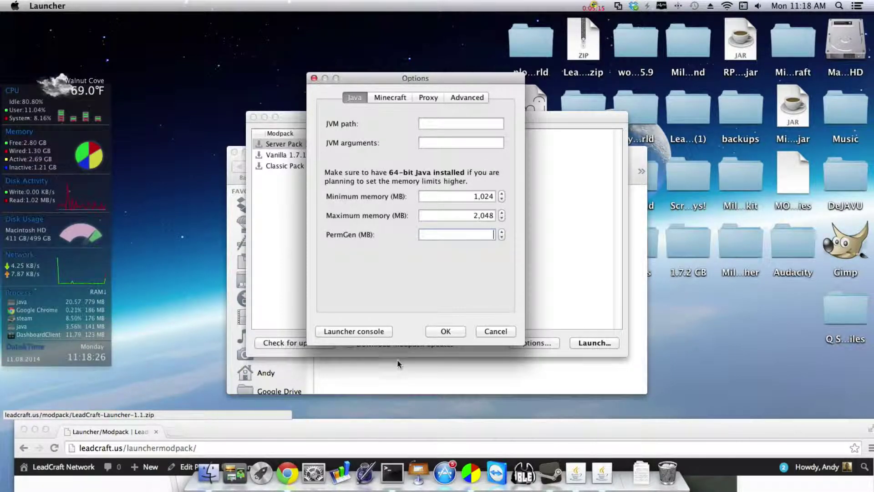
pyautogui.click(461, 332)
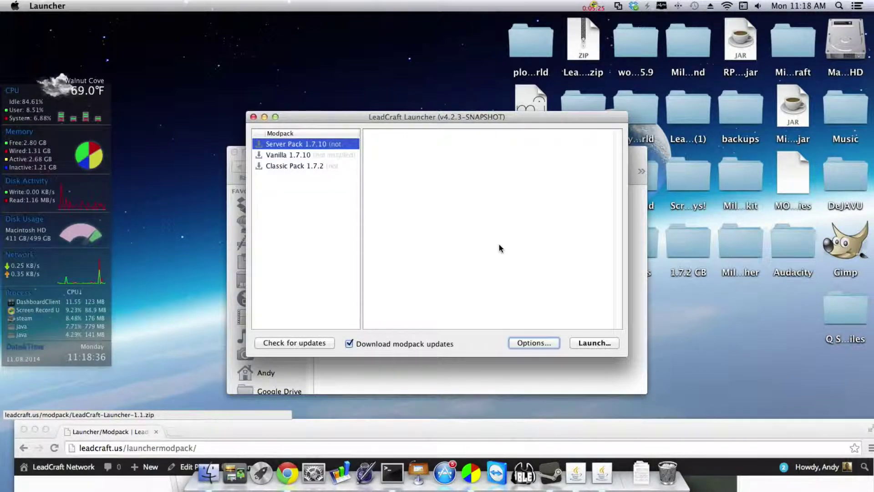
# Launch the selected Server Pack and reposition the Minecraft Login dialog
pyautogui.click(597, 344)
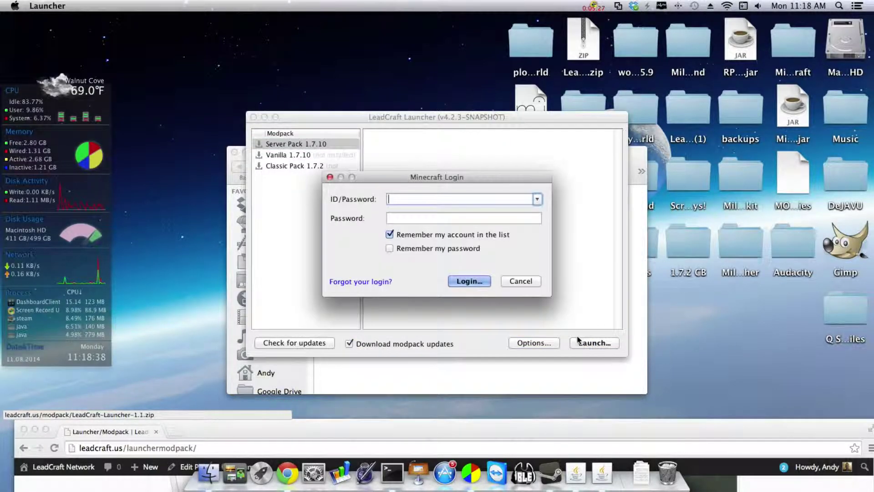
pyautogui.moveTo(389, 184); pyautogui.dragTo(361, 204)
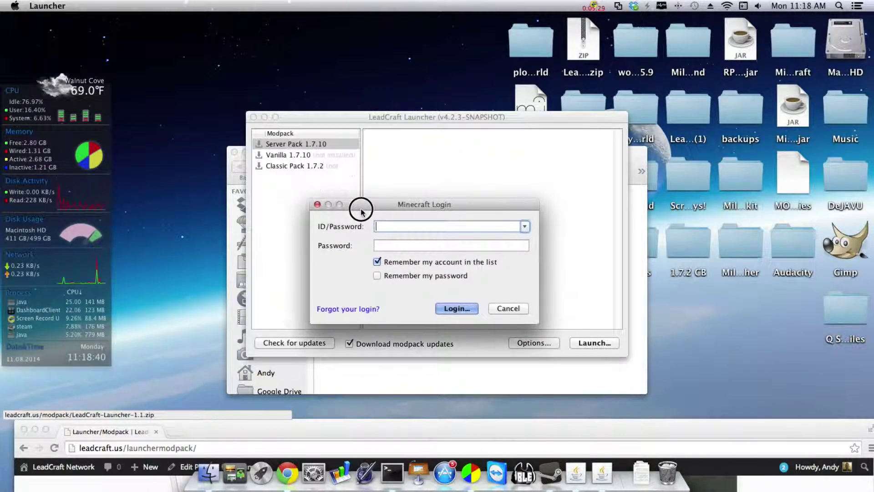
pyautogui.click(391, 236)
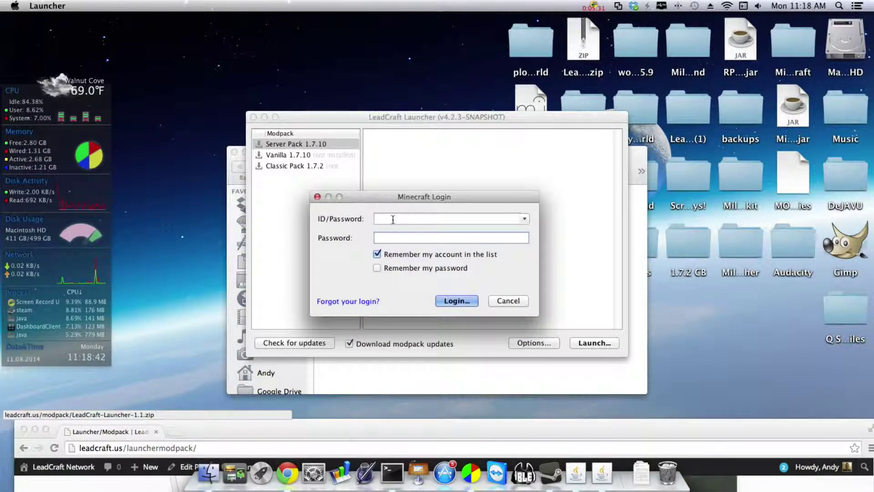
# Enter an account ID and password, then clear the password and replace the ID with another username
pyautogui.click(395, 219)
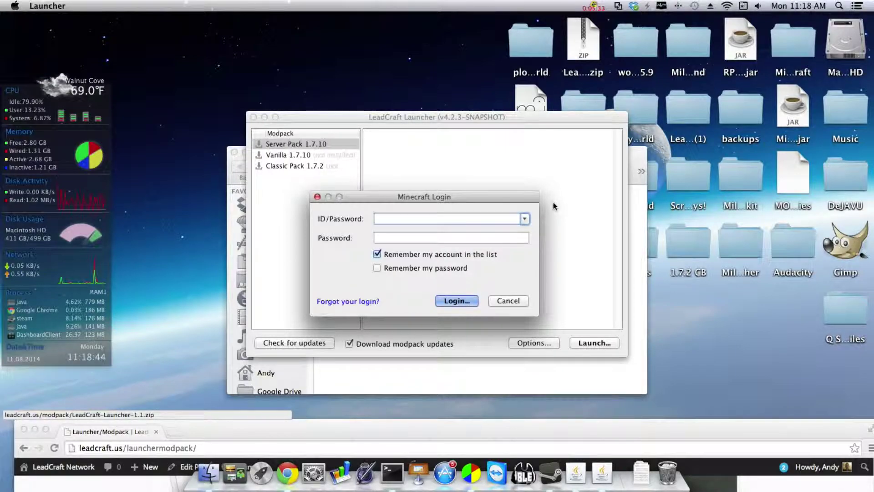
pyautogui.write('Jwill35')
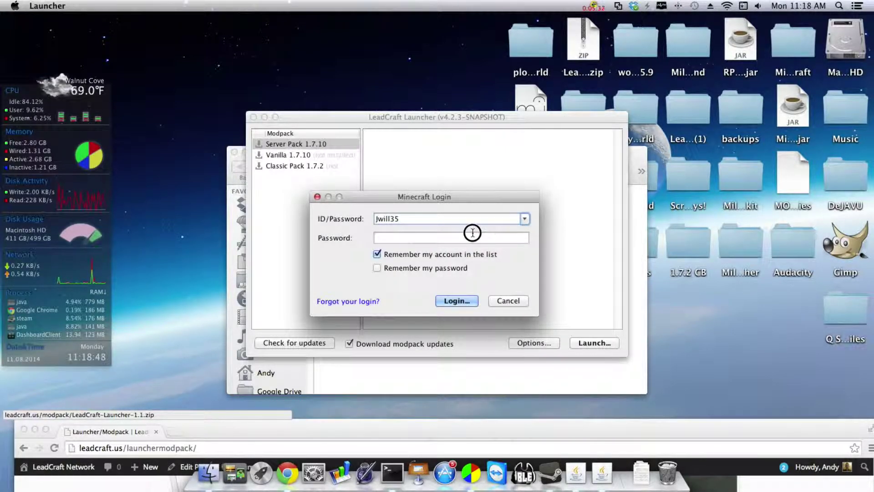
pyautogui.press('Tab')
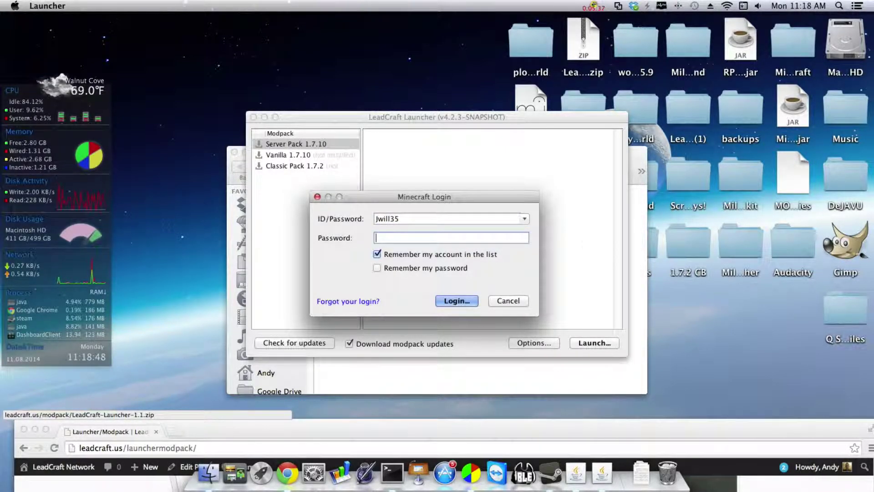
pyautogui.write('•••••••')
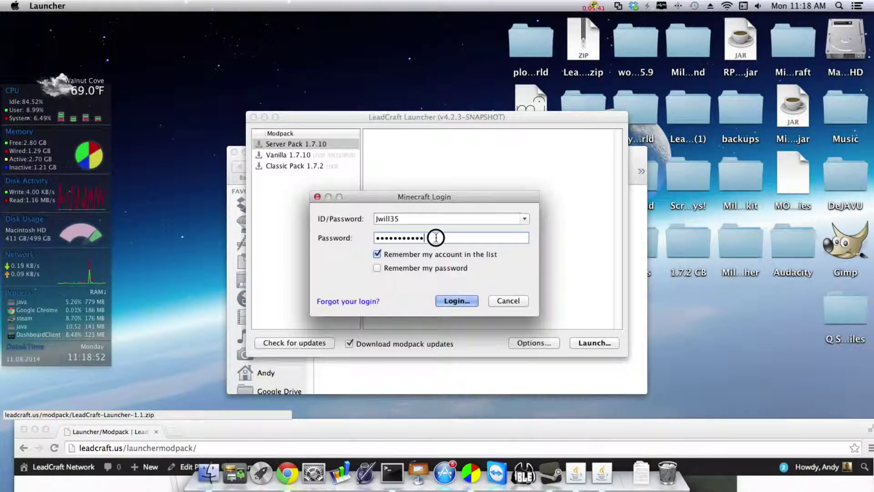
pyautogui.press('super+a')
pyautogui.press('BackSpace')
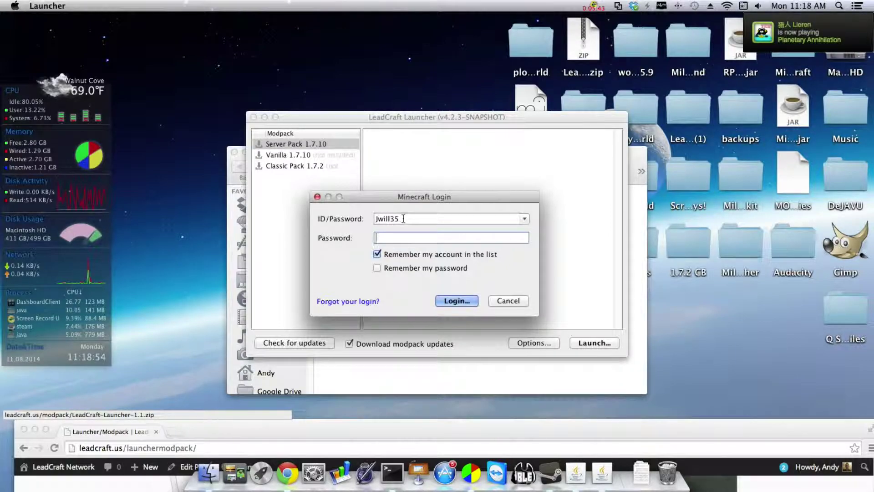
pyautogui.hotkey('shift', 'Tab')
pyautogui.write('andysc86')
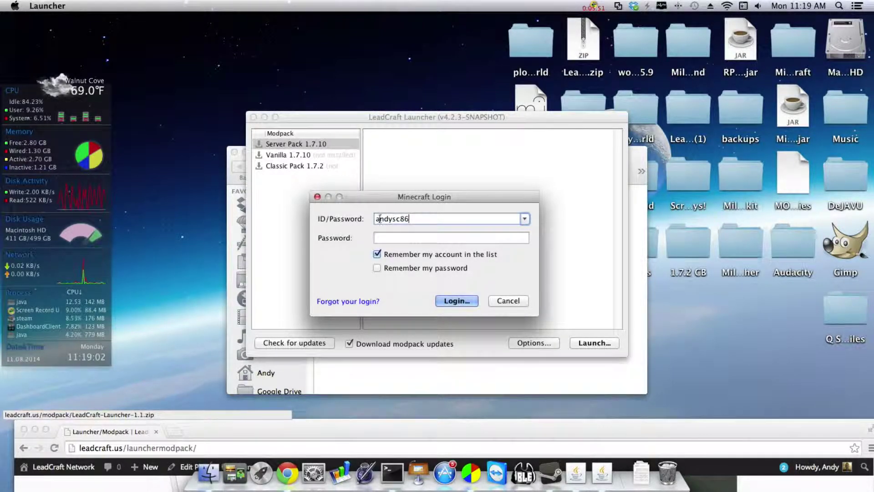
# Replace the login ID with a new username and log in to start the Server Pack 1.7.10 download
pyautogui.doubleClick(392, 218)
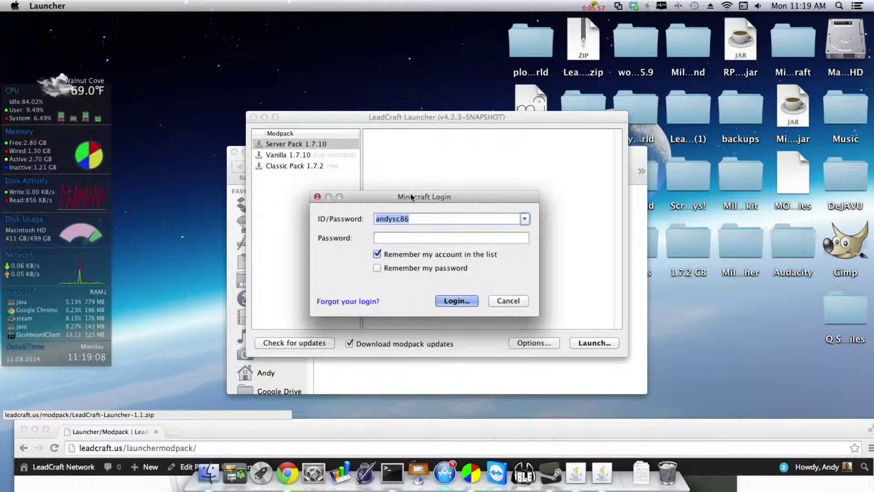
pyautogui.click(412, 217)
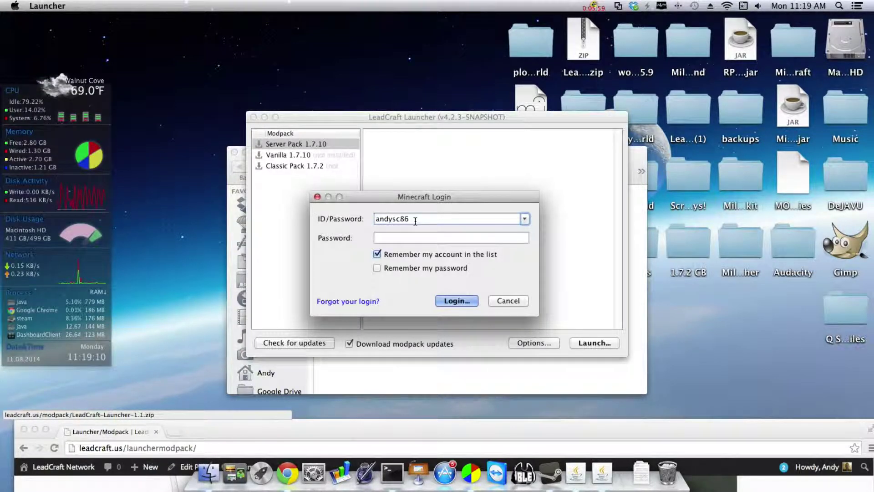
pyautogui.doubleClick(386, 219)
pyautogui.write('Der')
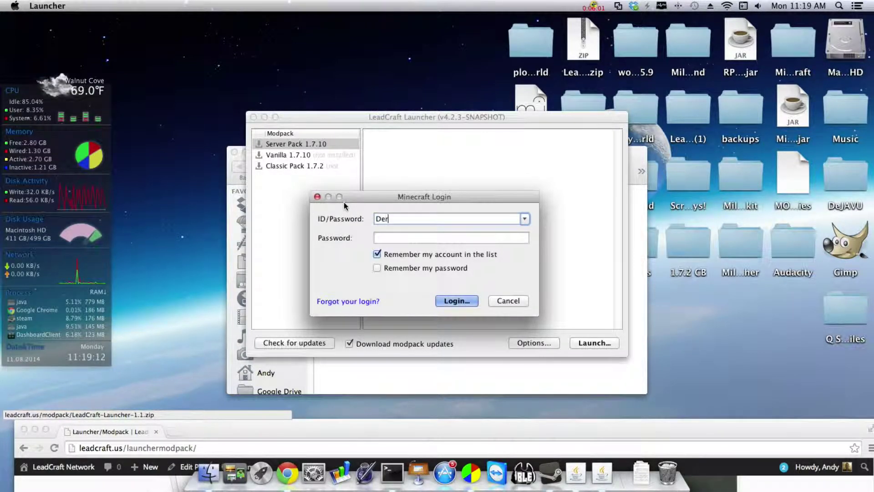
pyautogui.write('pville 9000')
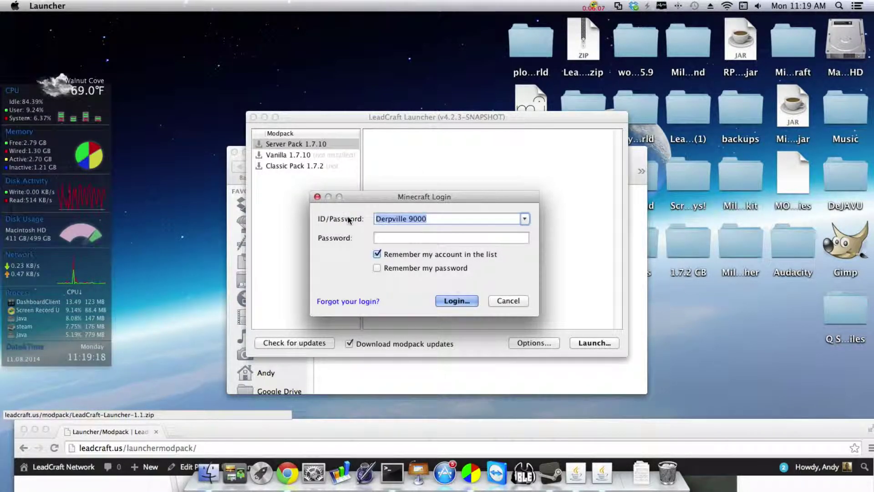
pyautogui.click(457, 300)
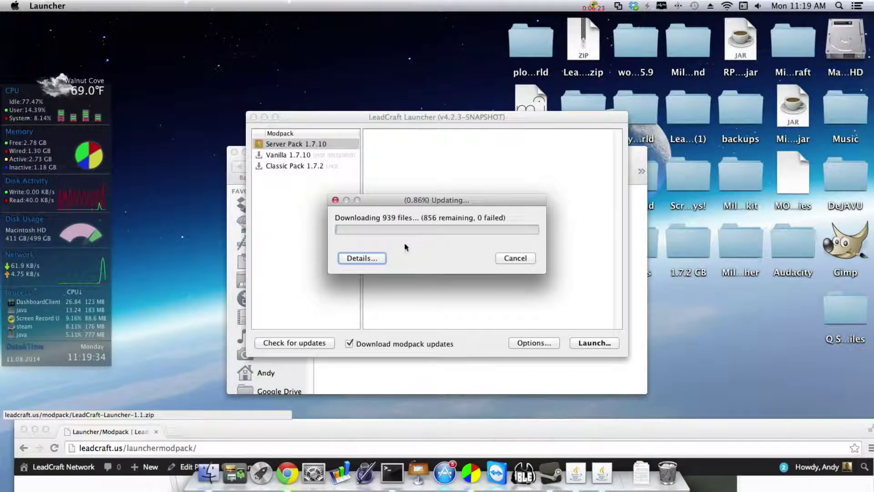
# Cancel the modpack download and reopen Options to confirm 2,048 MB maximum memory
pyautogui.click(498, 258)
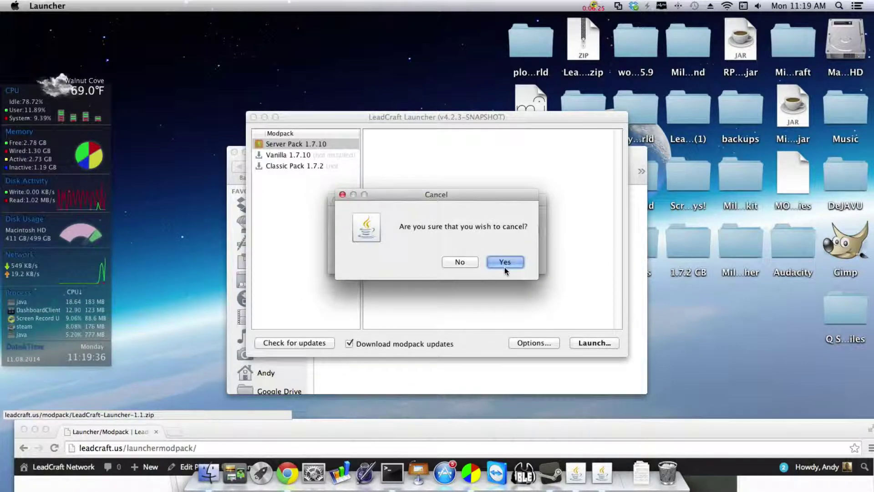
pyautogui.click(498, 261)
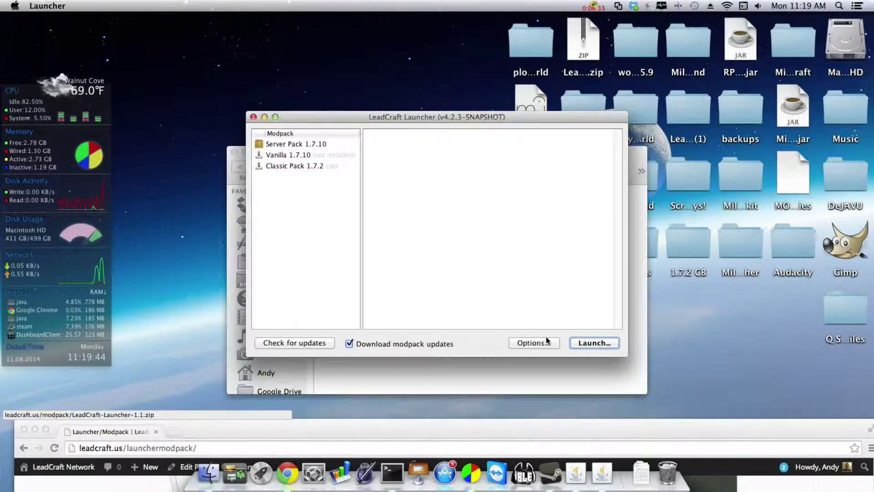
pyautogui.click(530, 342)
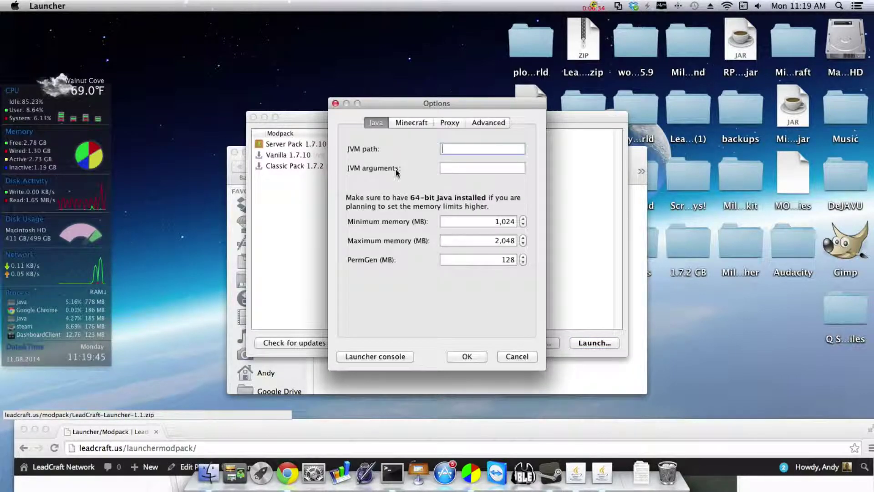
# Close the Options dialog, the LeadCraft launcher window and the Minecraft Launcher folder window
pyautogui.click(336, 103)
pyautogui.moveTo(383, 116); pyautogui.dragTo(453, 160)
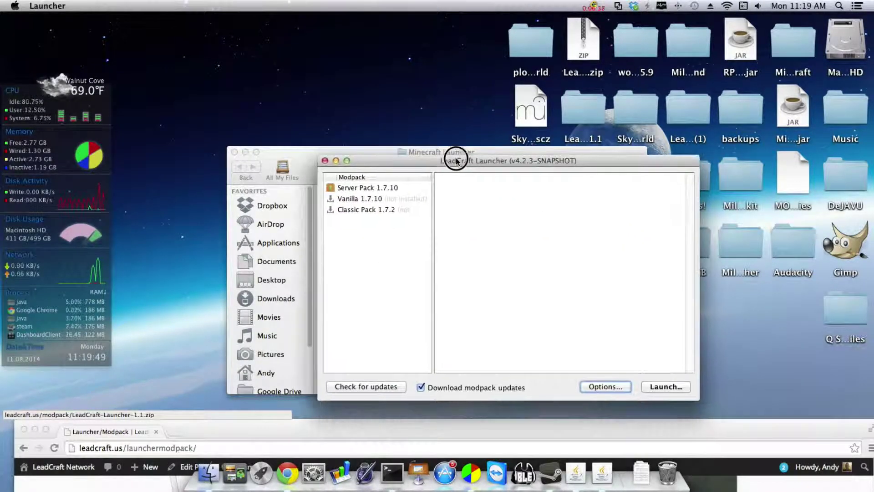
pyautogui.click(324, 160)
pyautogui.click(244, 154)
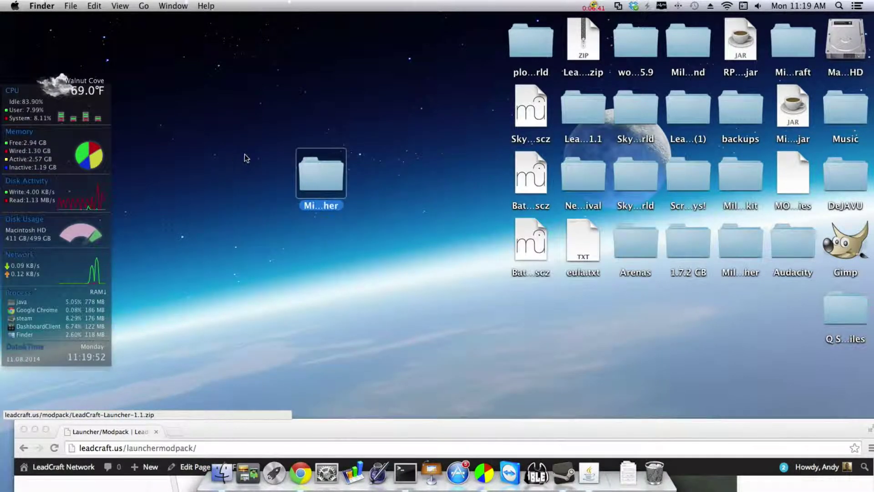
pyautogui.click(404, 293)
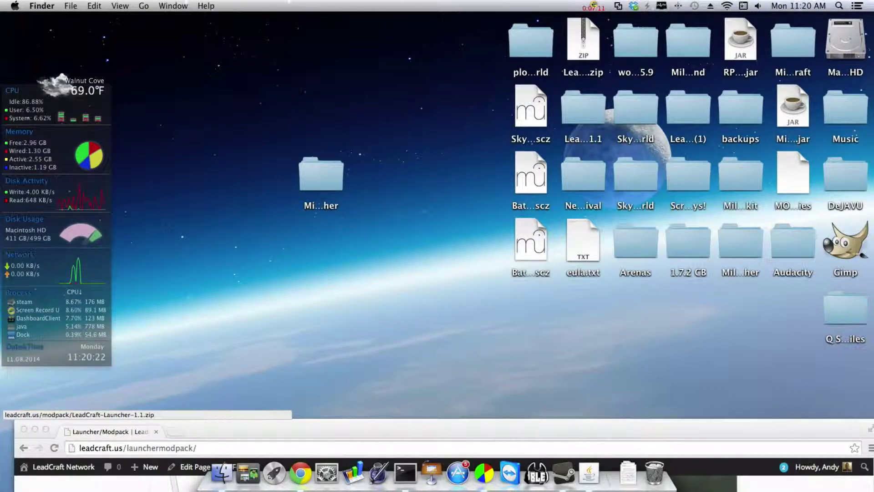
# Hide the Terminal server log window and scroll Chrome's LeadCraft page to the Instructions list
pyautogui.click(405, 472)
pyautogui.moveTo(370, 254); pyautogui.dragTo(450, 154)
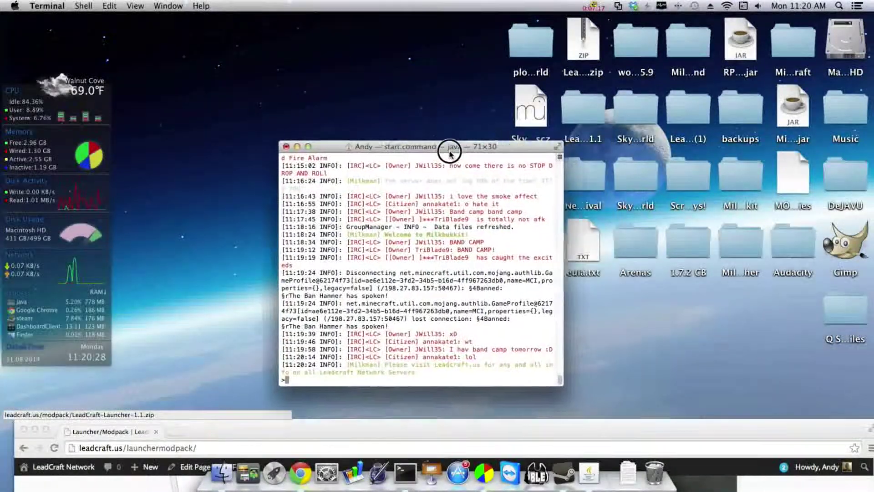
pyautogui.doubleClick(450, 153)
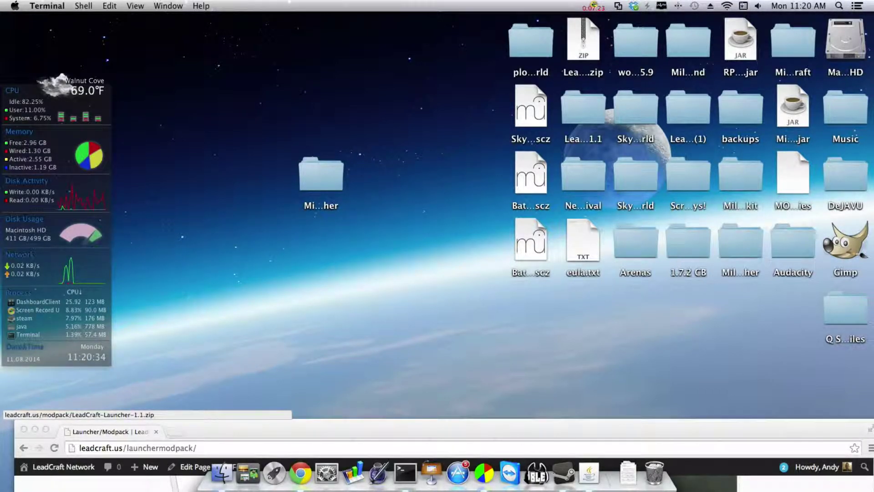
pyautogui.moveTo(258, 431); pyautogui.dragTo(250, 20)
pyautogui.scroll(-10, 376, 323)
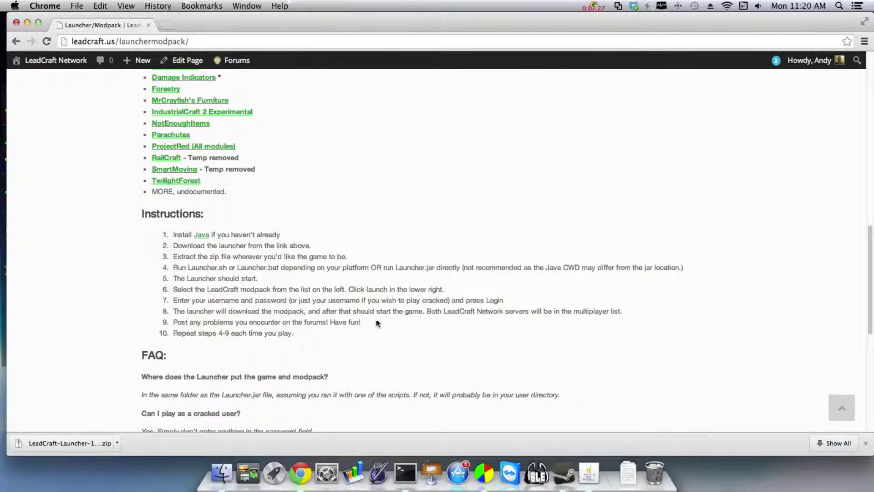